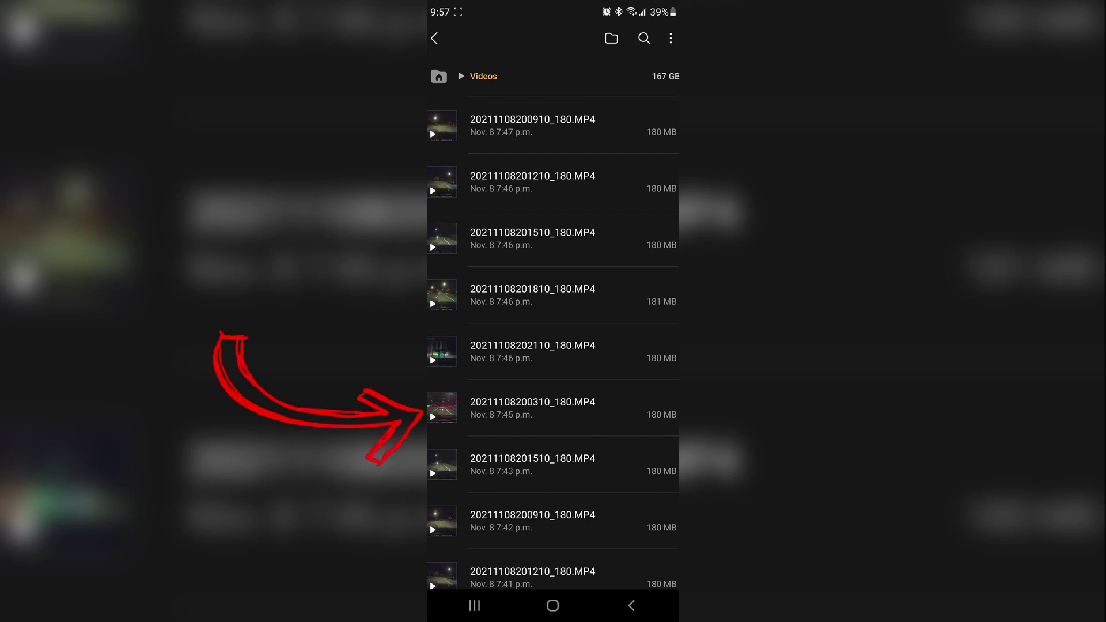
click(552, 407)
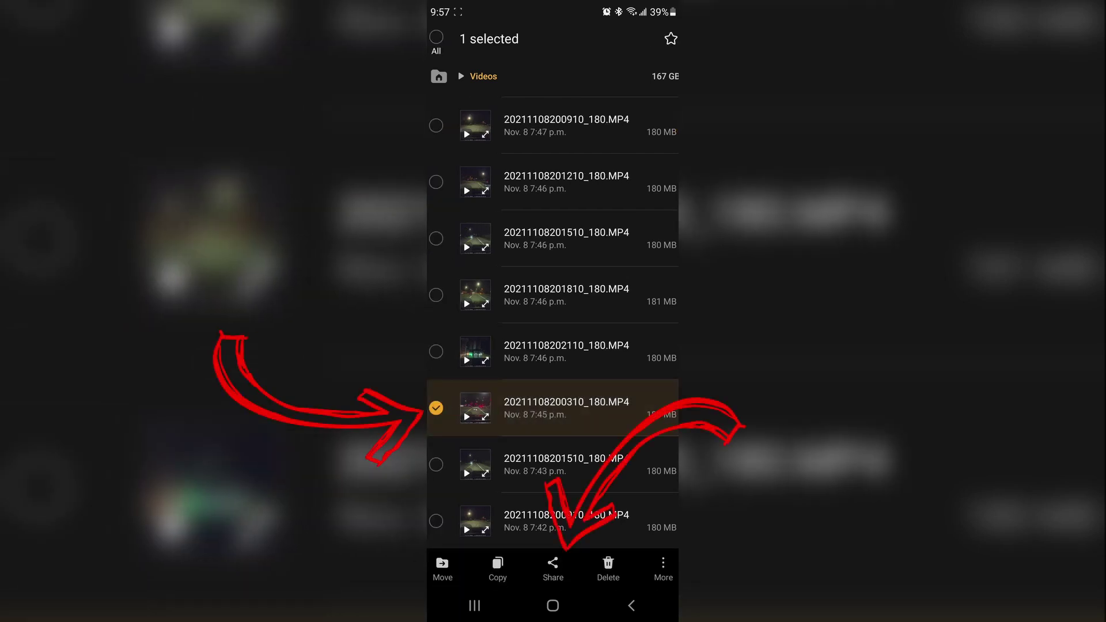
click(553, 567)
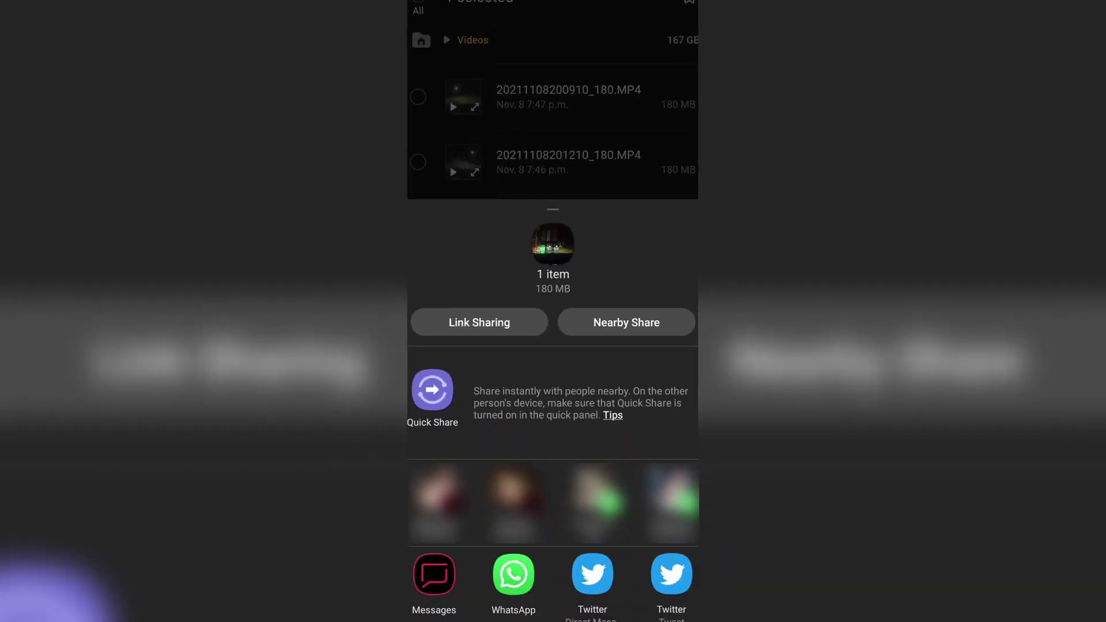
click(414, 332)
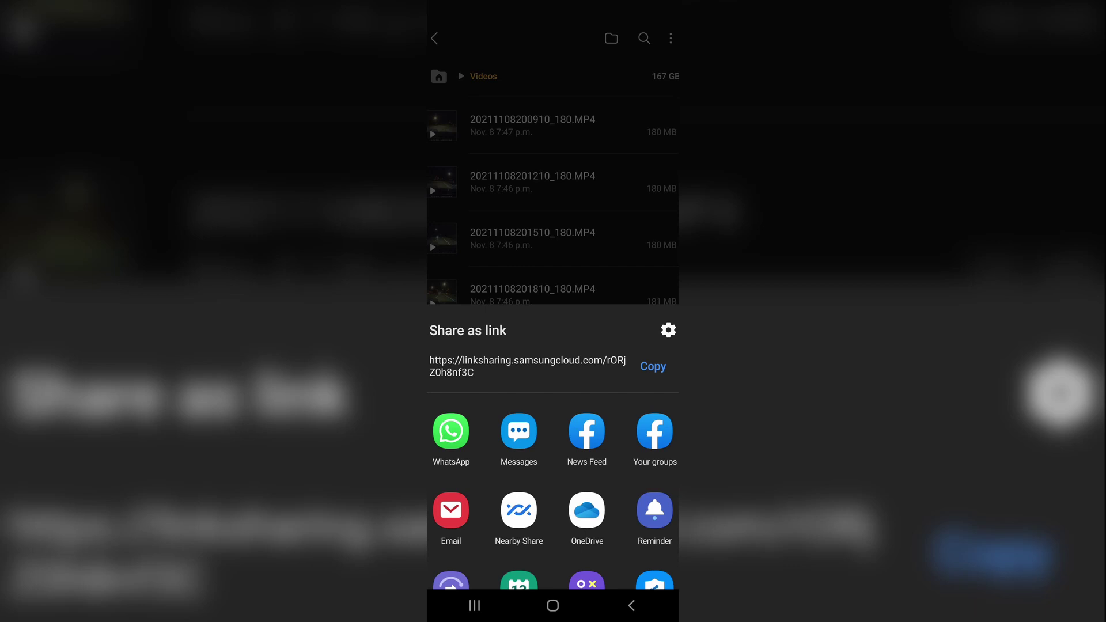
In Link Sharing settings, set Auto delete expired files to Received and sent files
click(667, 330)
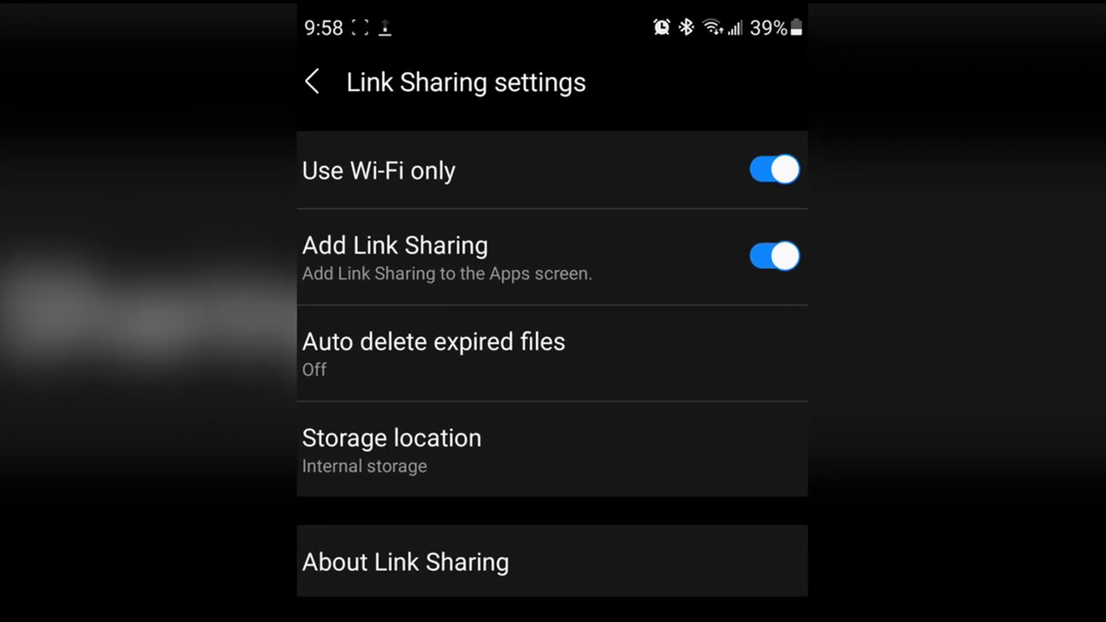
click(494, 172)
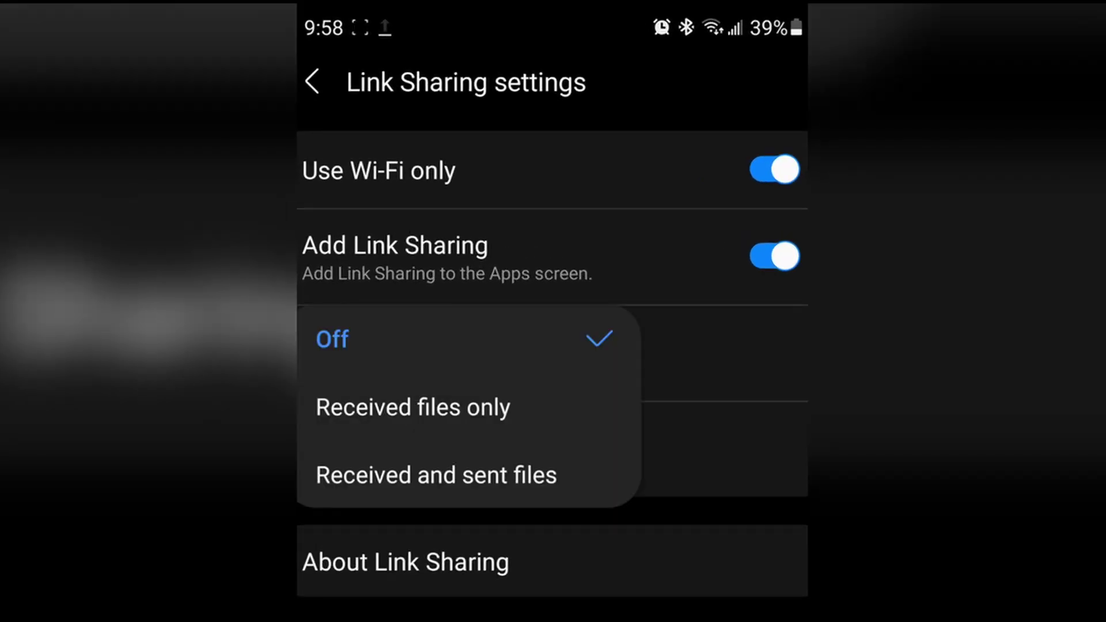
click(412, 408)
click(437, 345)
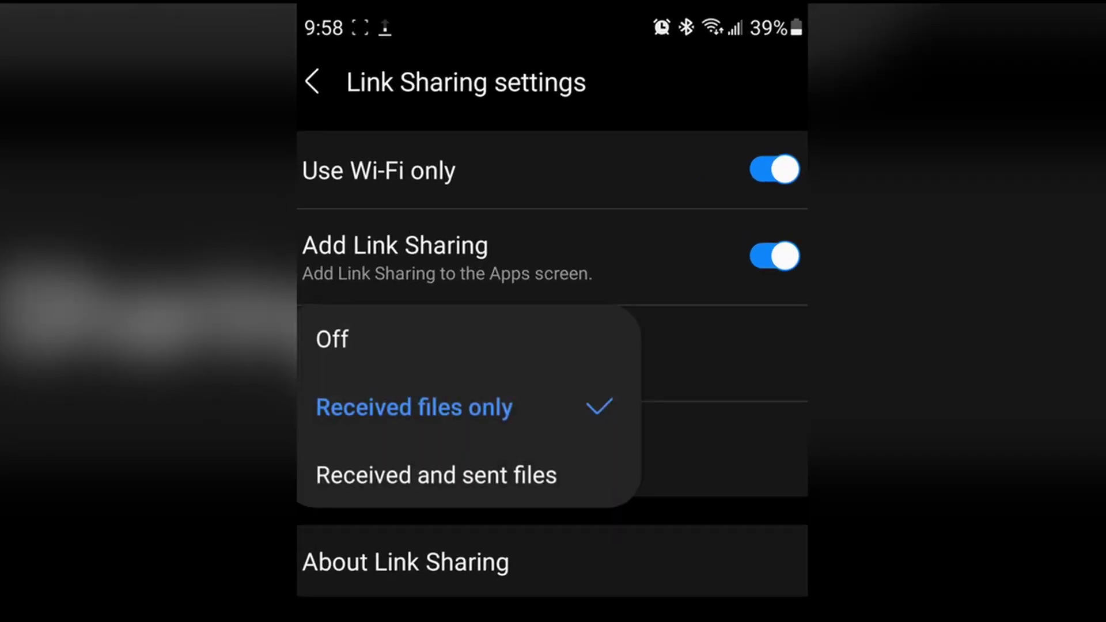
click(436, 475)
click(438, 345)
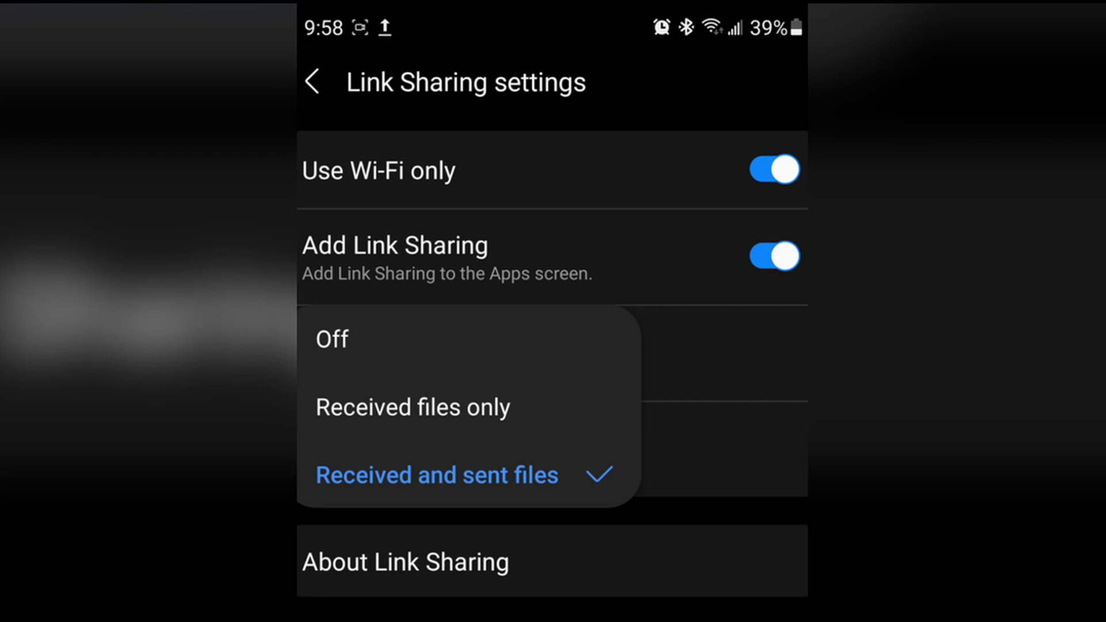
key(Escape)
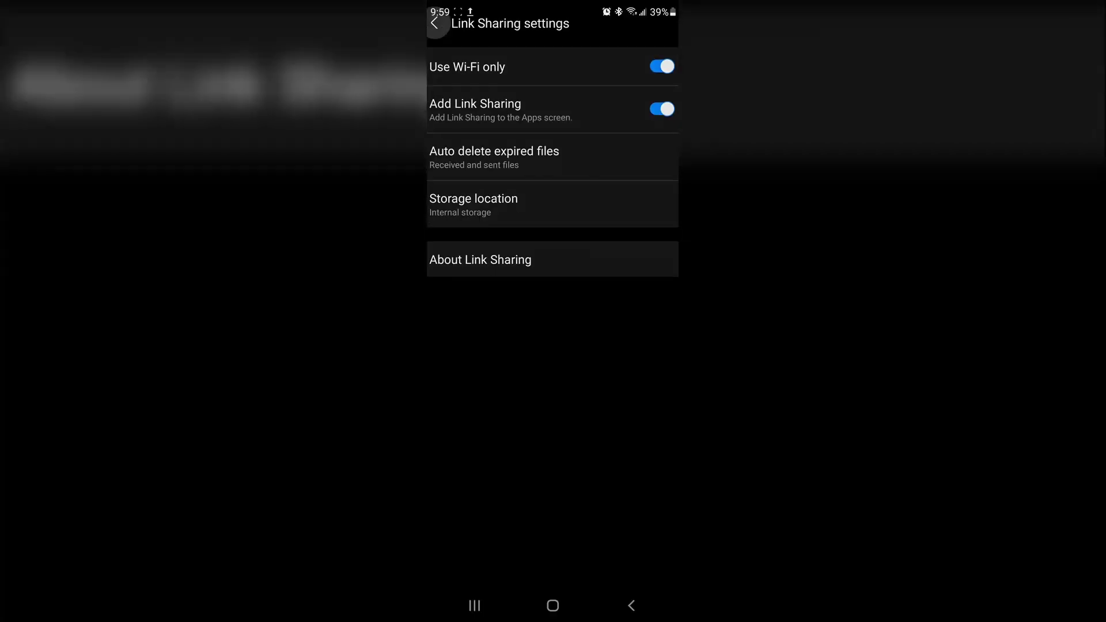
Return to the main Link Sharing page, dismiss the delete prompt, and view the account's active links
key(Escape)
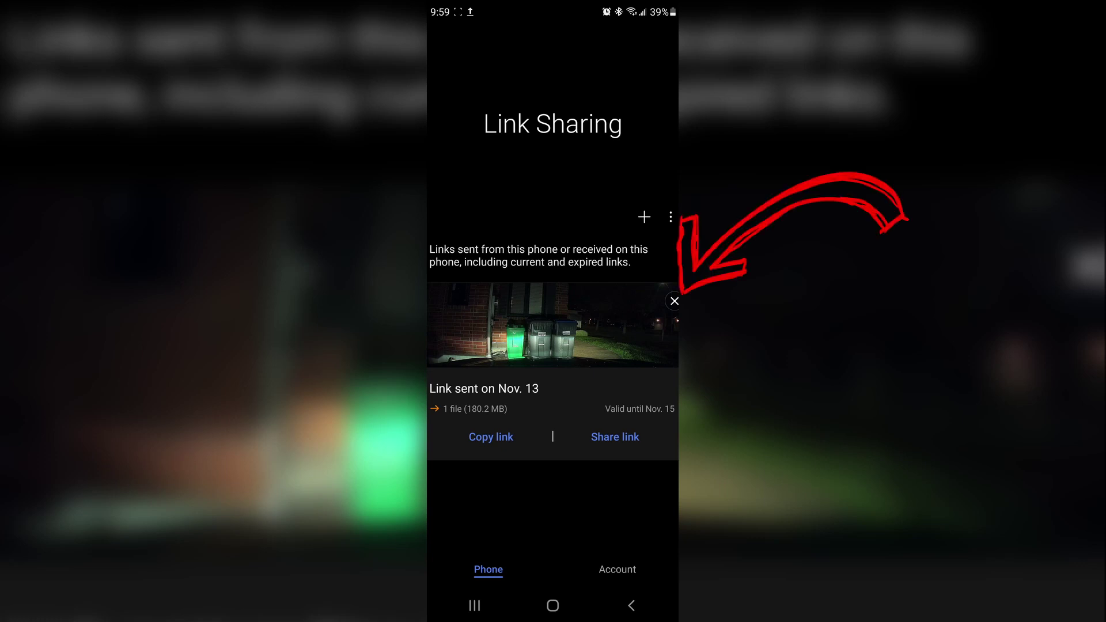
click(674, 300)
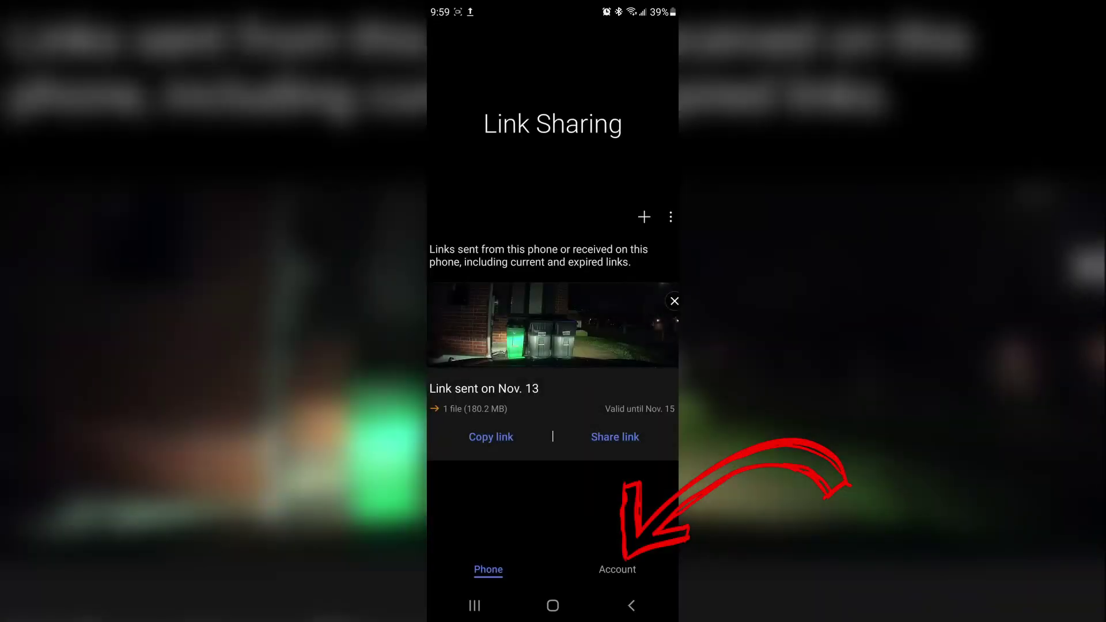
click(616, 569)
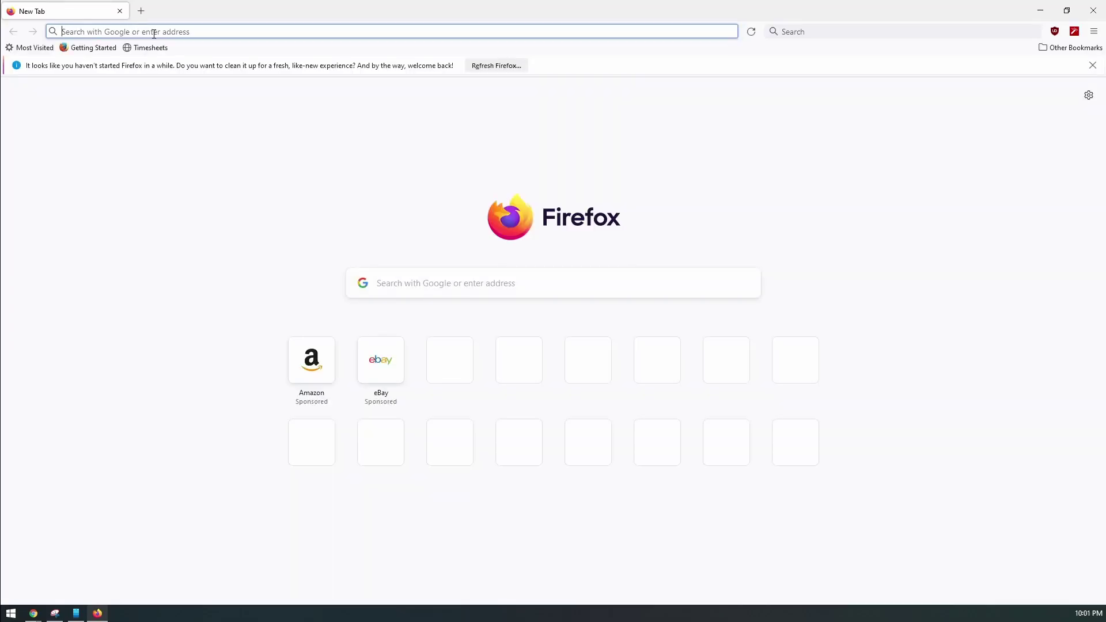
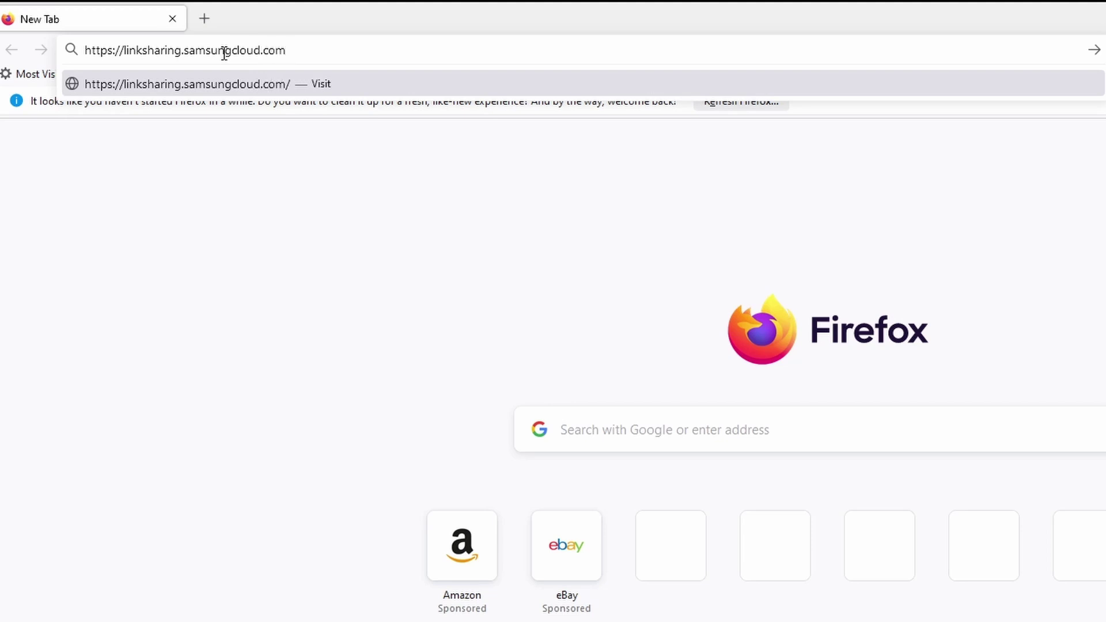
key(ctrl+a)
key(Return)
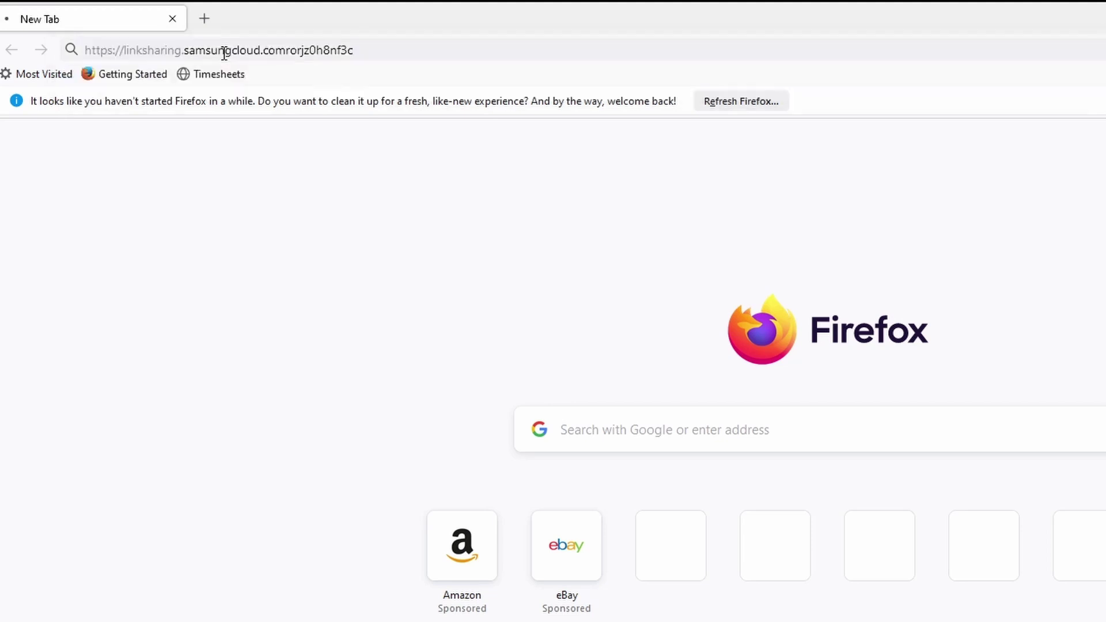
Insert the missing '/' after .com and load the corrected address
click(286, 55)
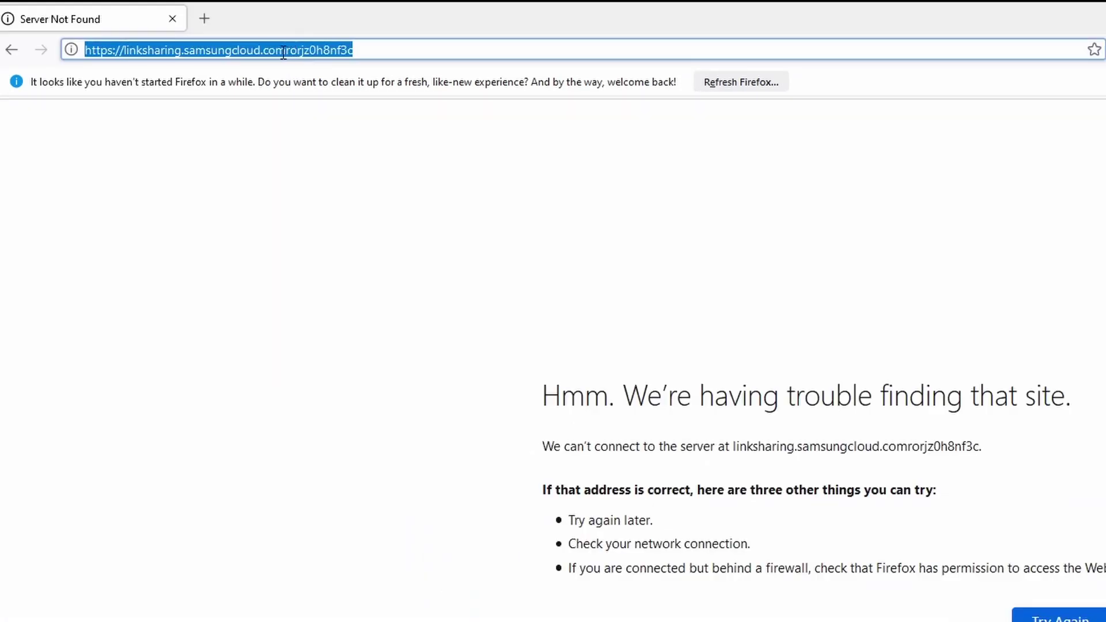
click(286, 51)
text(/)
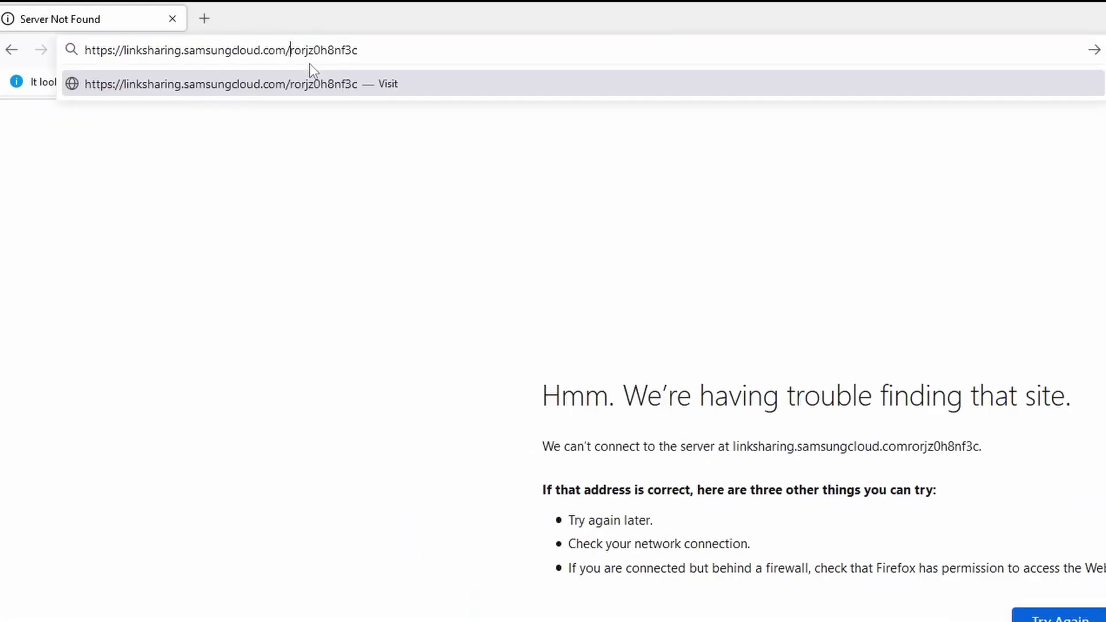
key(ctrl+a)
key(Return)
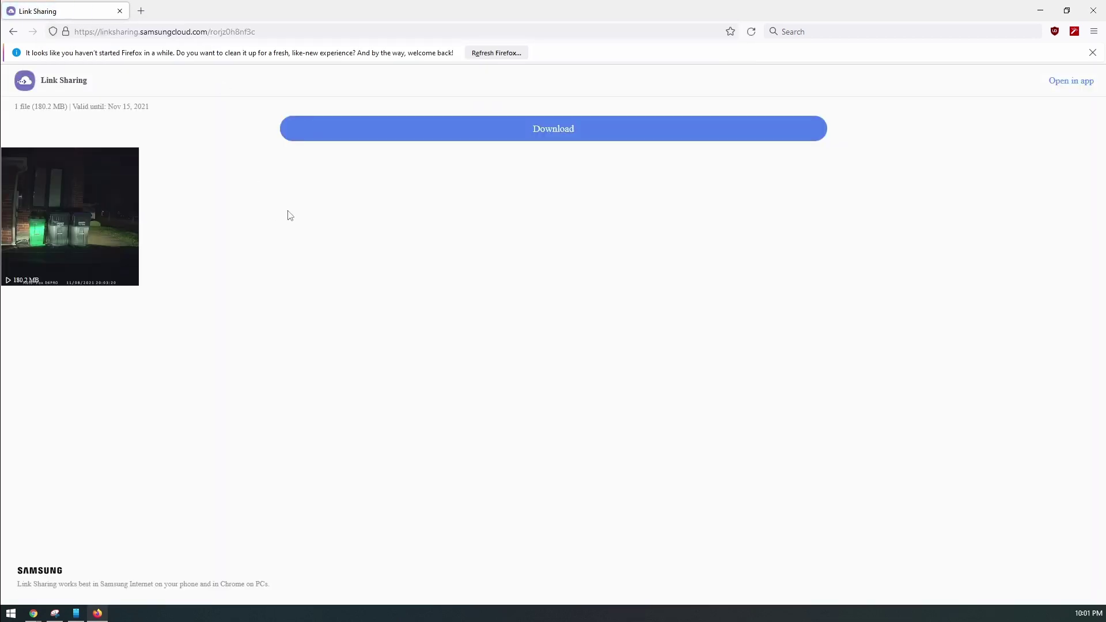
click(568, 139)
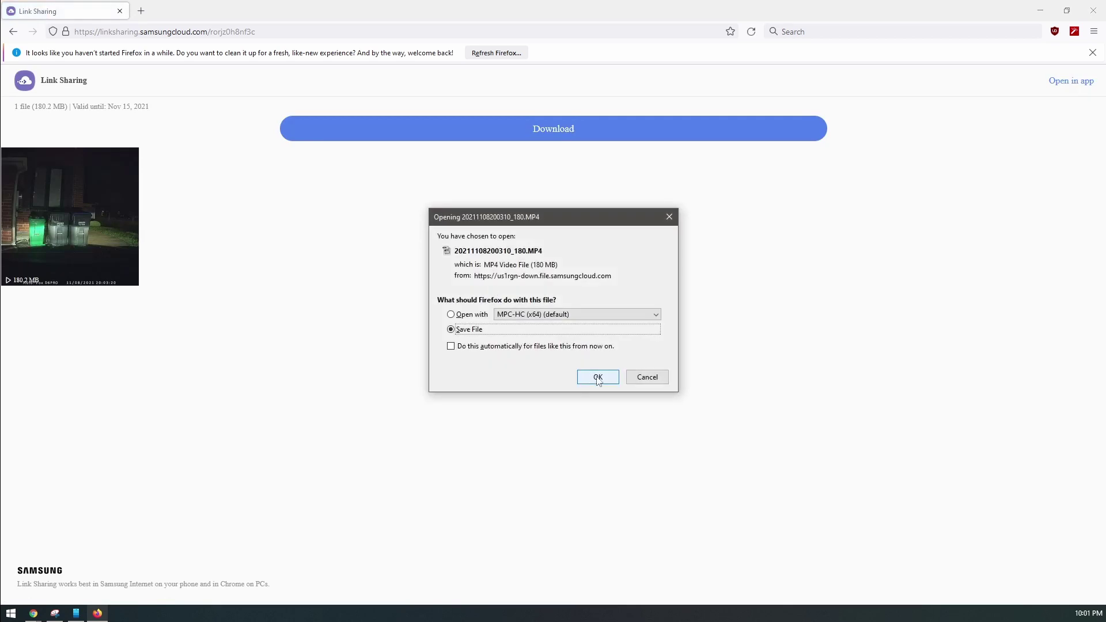
click(599, 376)
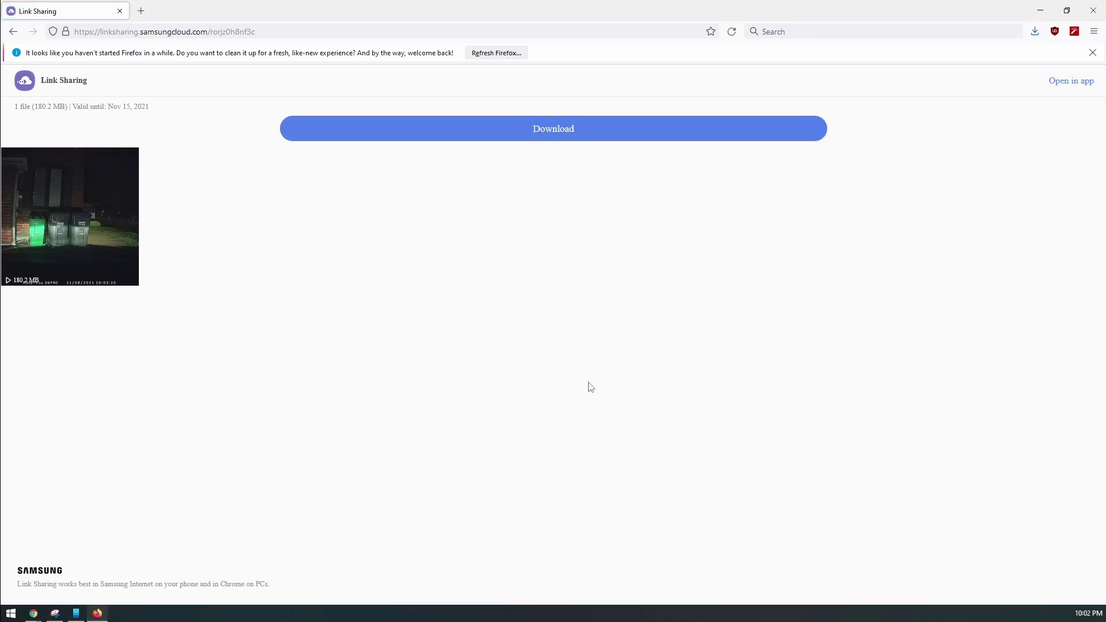
click(1034, 32)
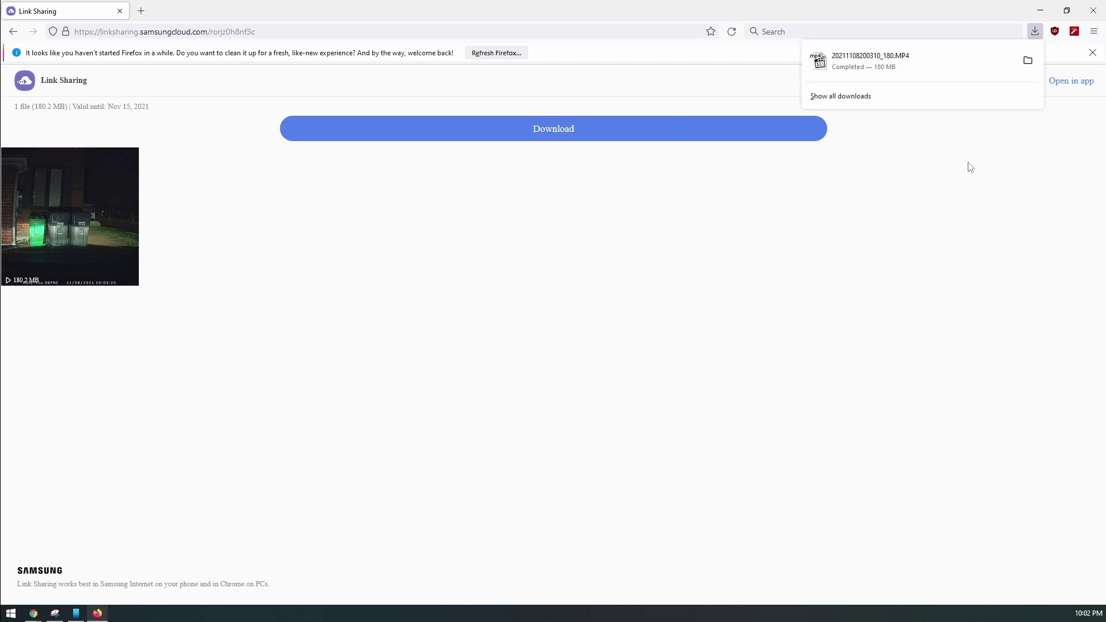
click(1027, 60)
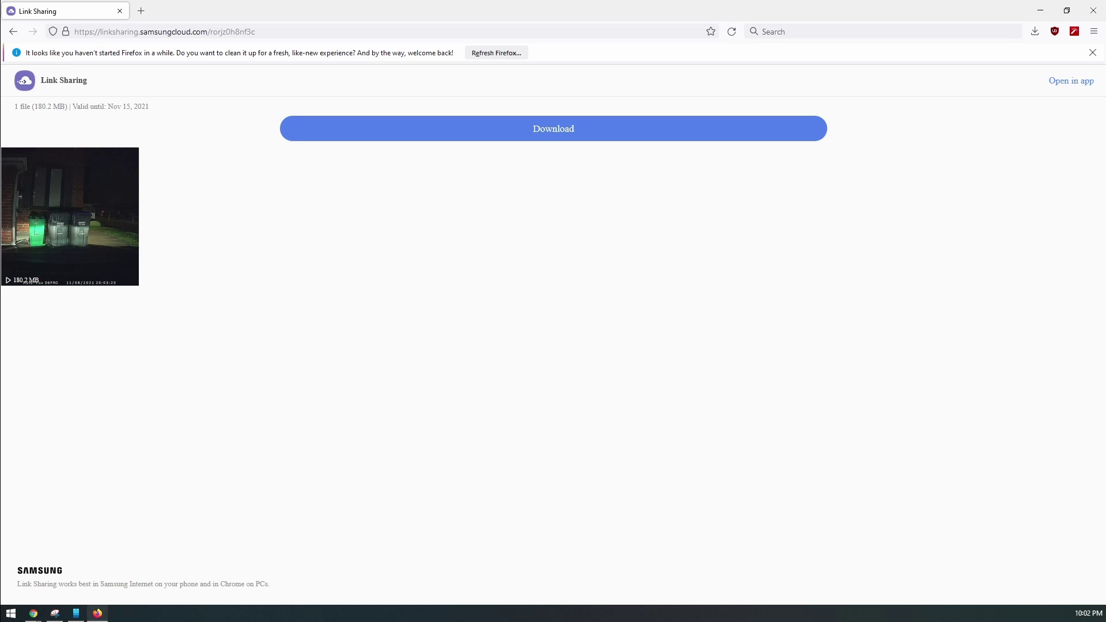
click(1034, 31)
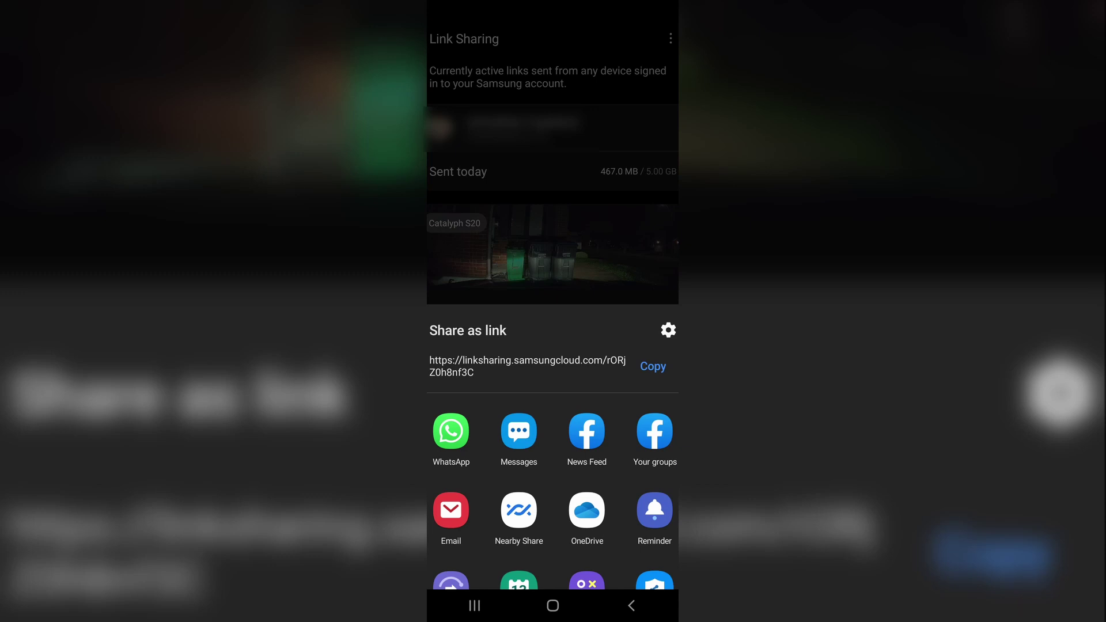
Delete the Nov. 13 shared link and reload its Firefox page to confirm it's cancelled
key(Escape)
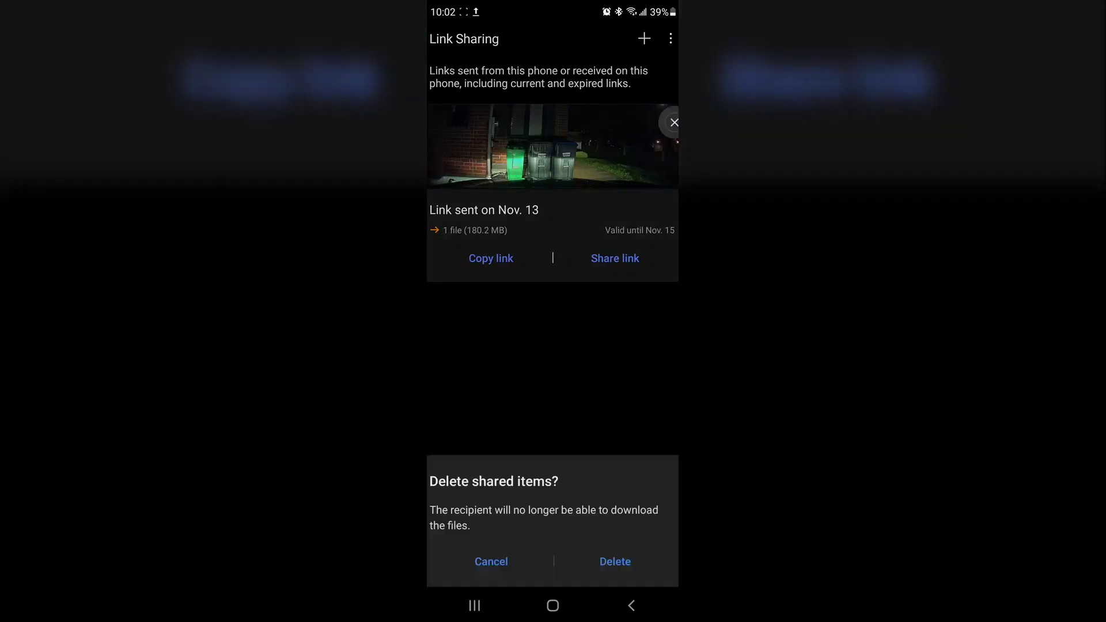
click(614, 552)
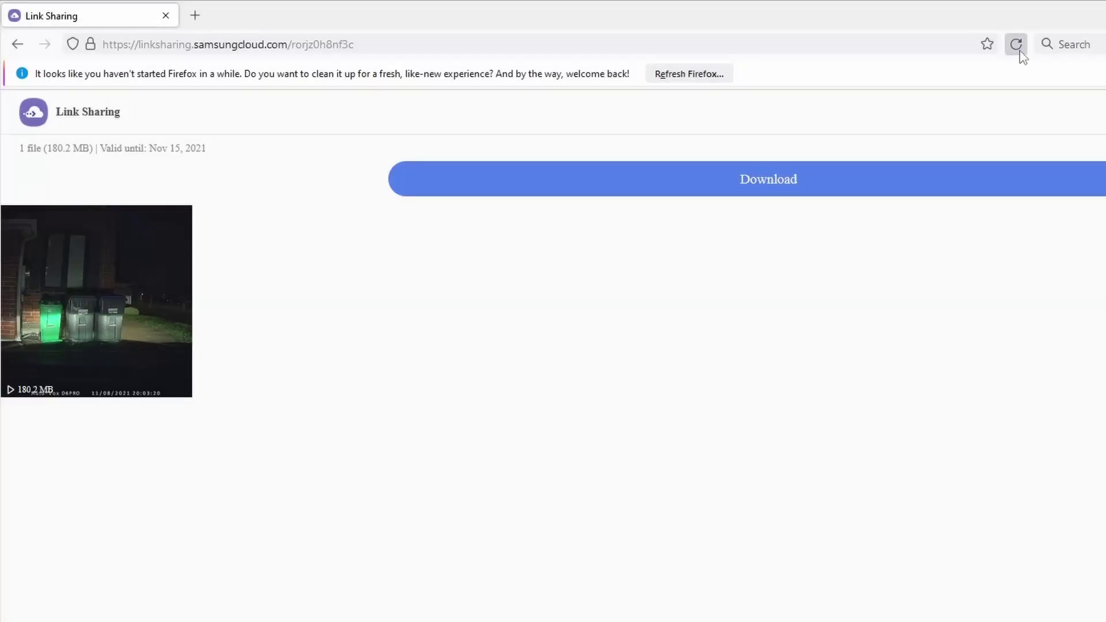
click(1015, 44)
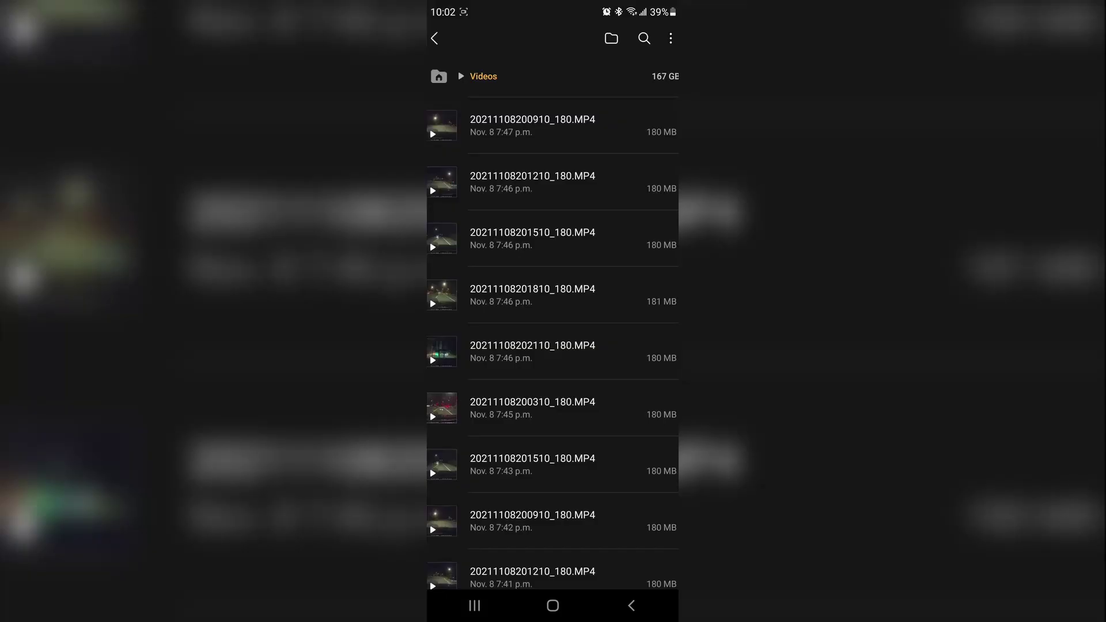
scroll(552, 345, up, 3)
scroll(552, 346, down, 3)
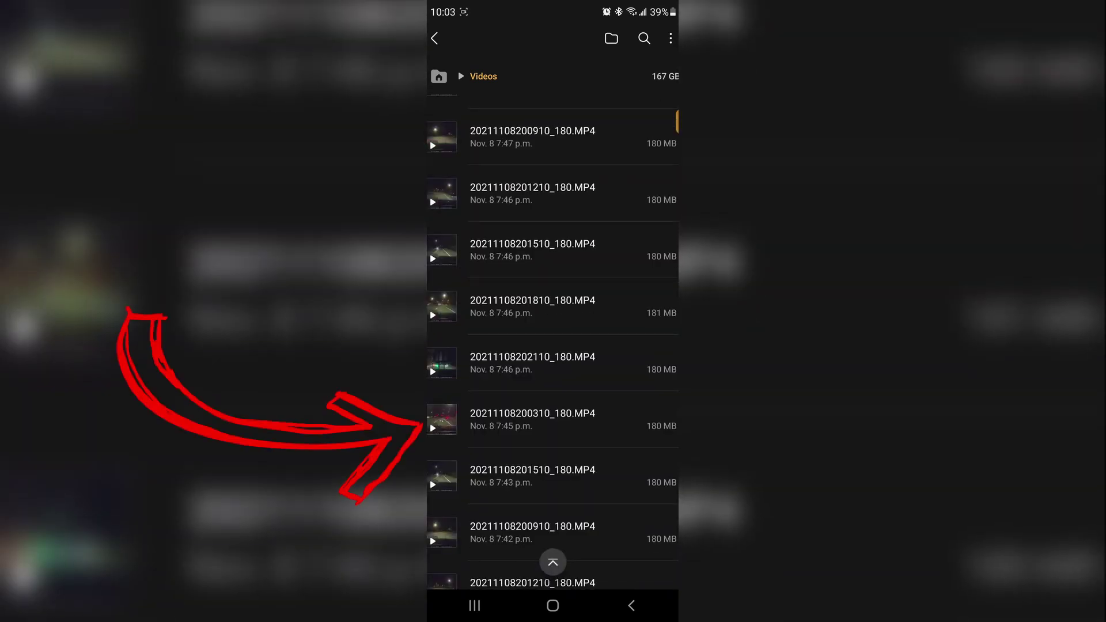
click(553, 419)
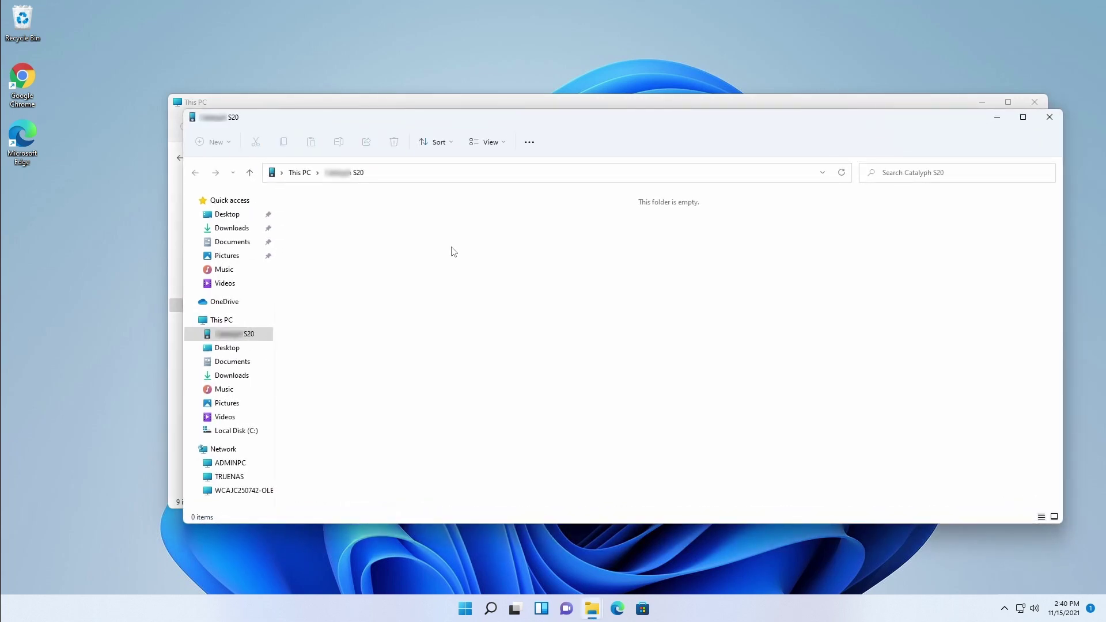
Browse the phone's Phone storage to the DCIM > Video captures folder
click(258, 336)
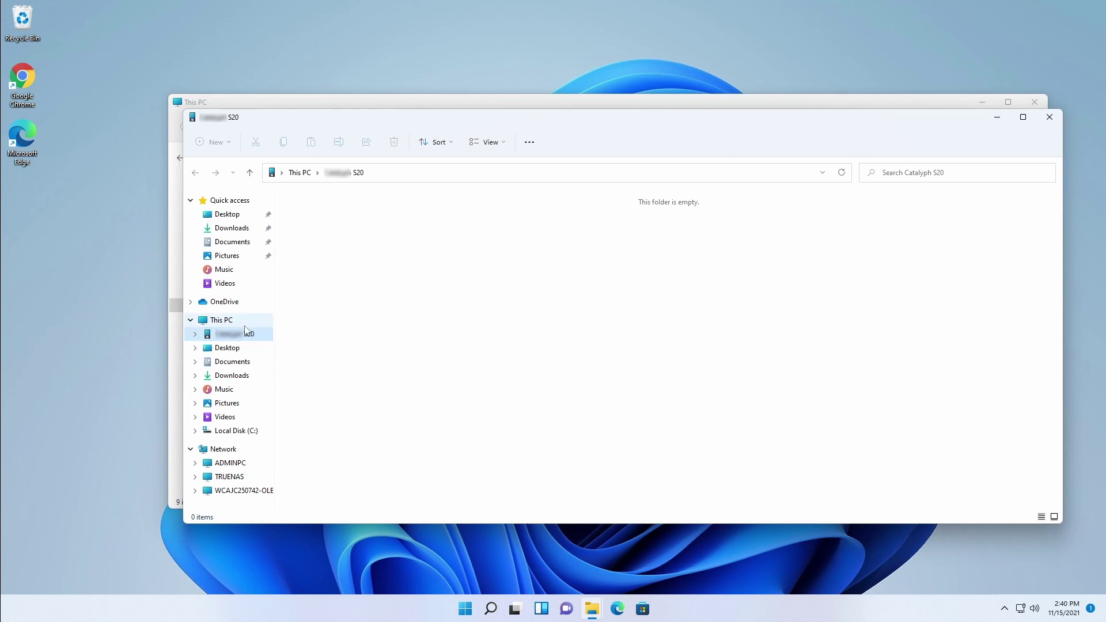
double_click(484, 216)
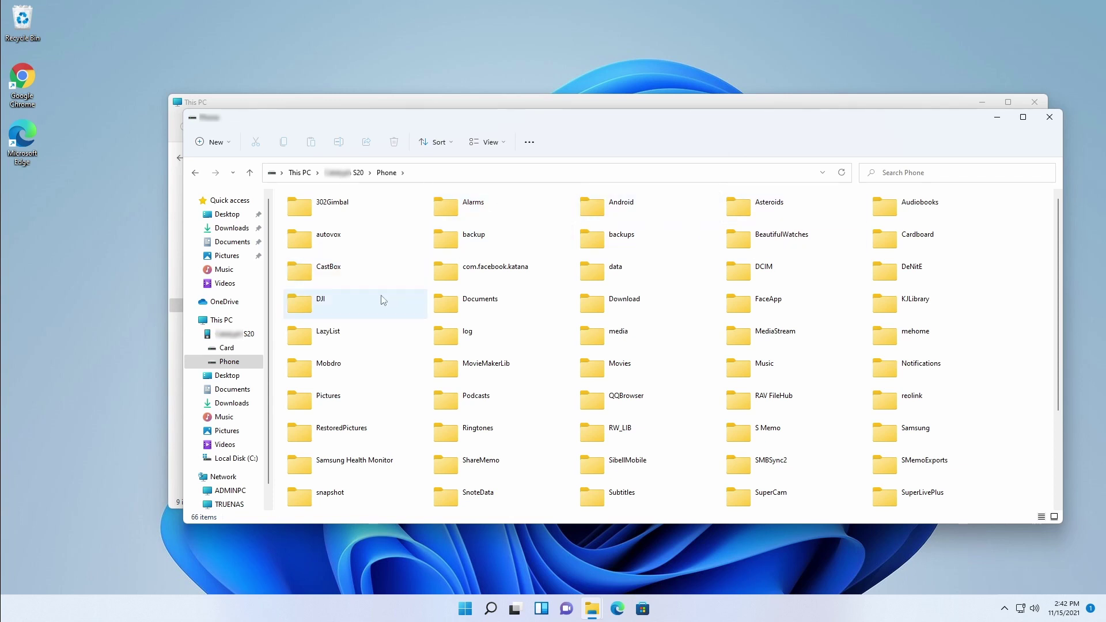
click(644, 304)
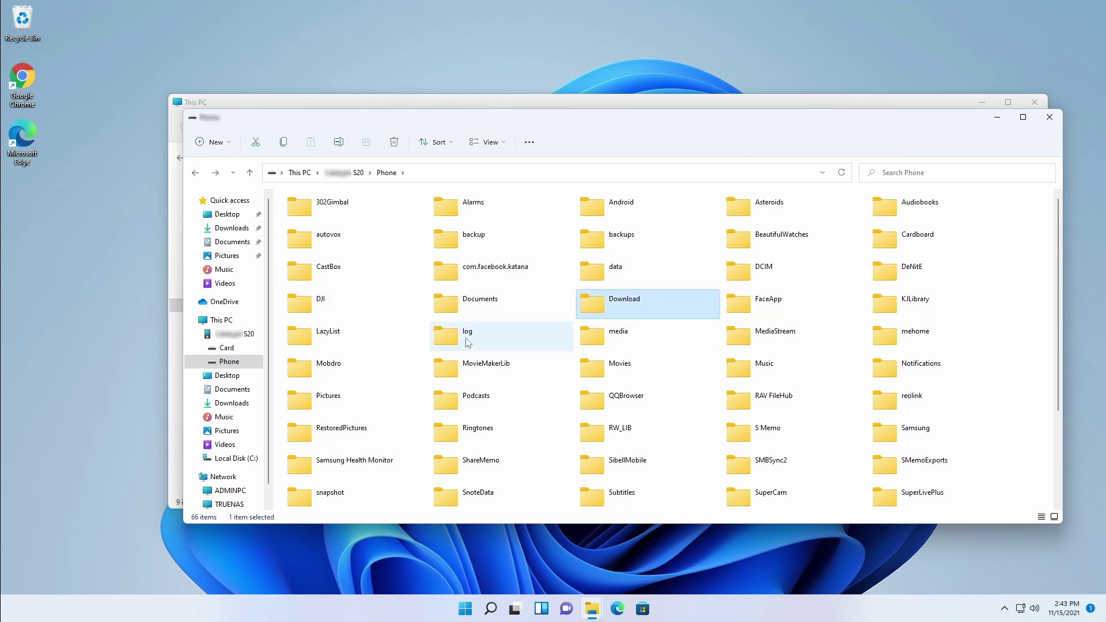
double_click(728, 274)
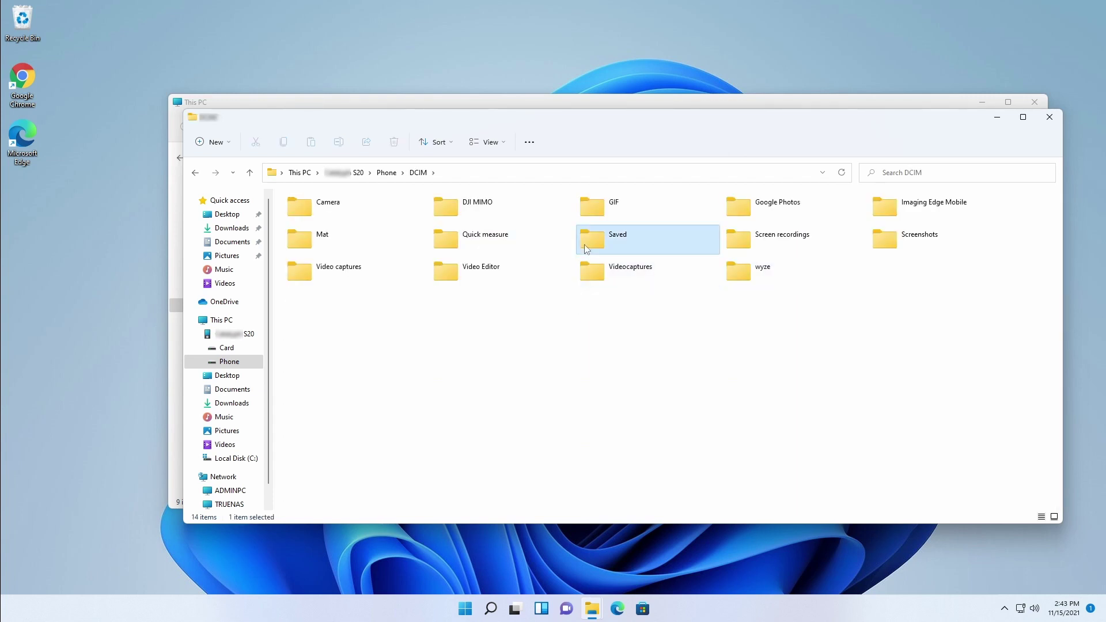
double_click(585, 245)
key(alt+Left)
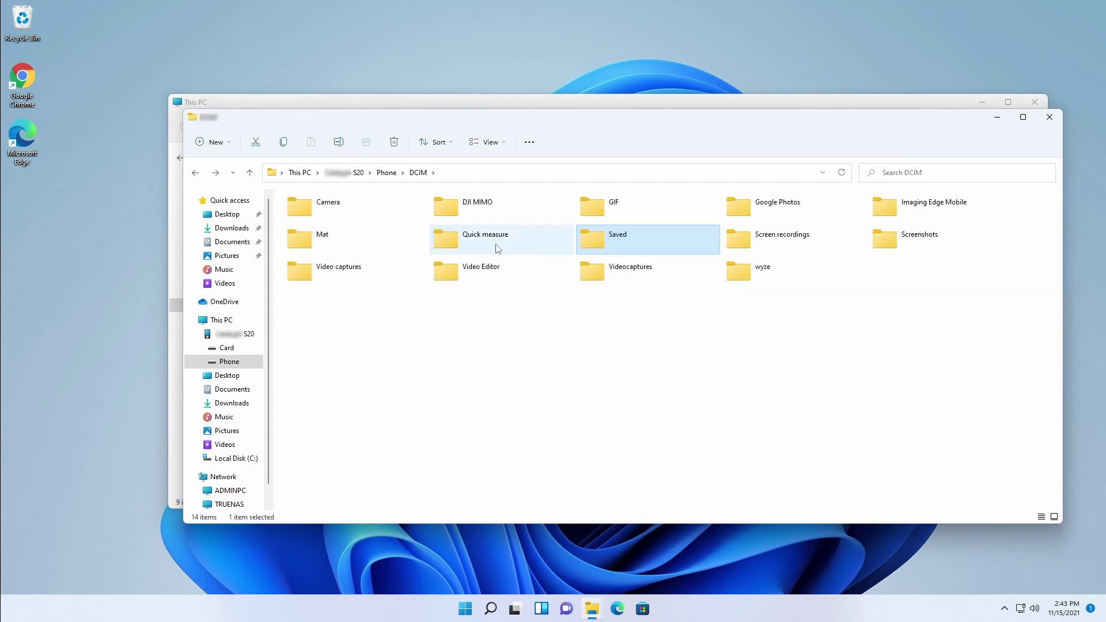
click(346, 214)
double_click(333, 268)
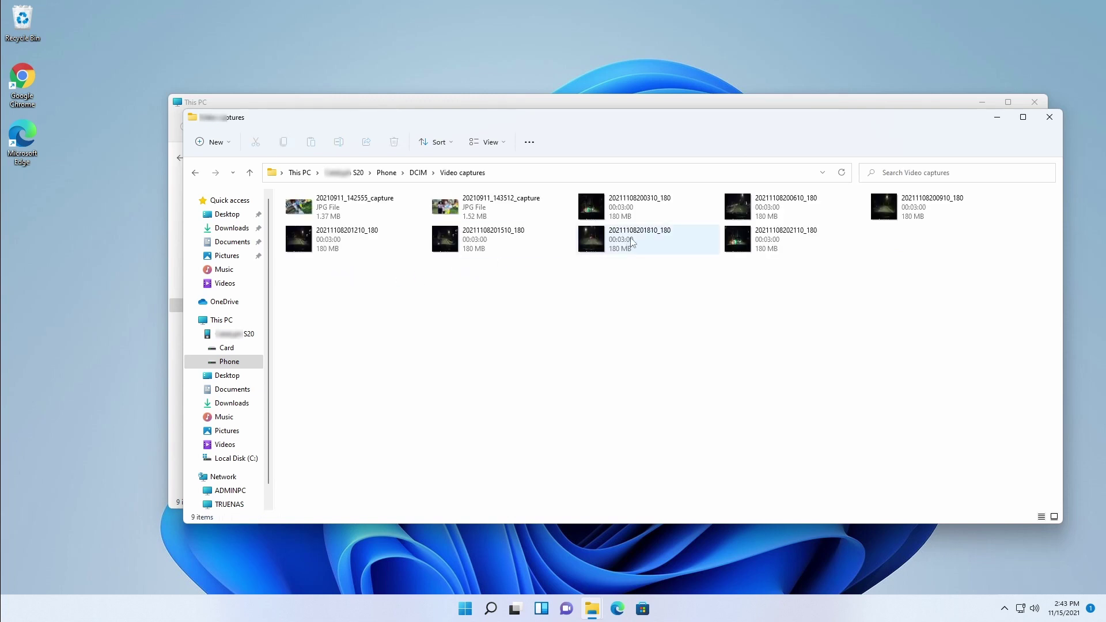
click(703, 246)
click(784, 240)
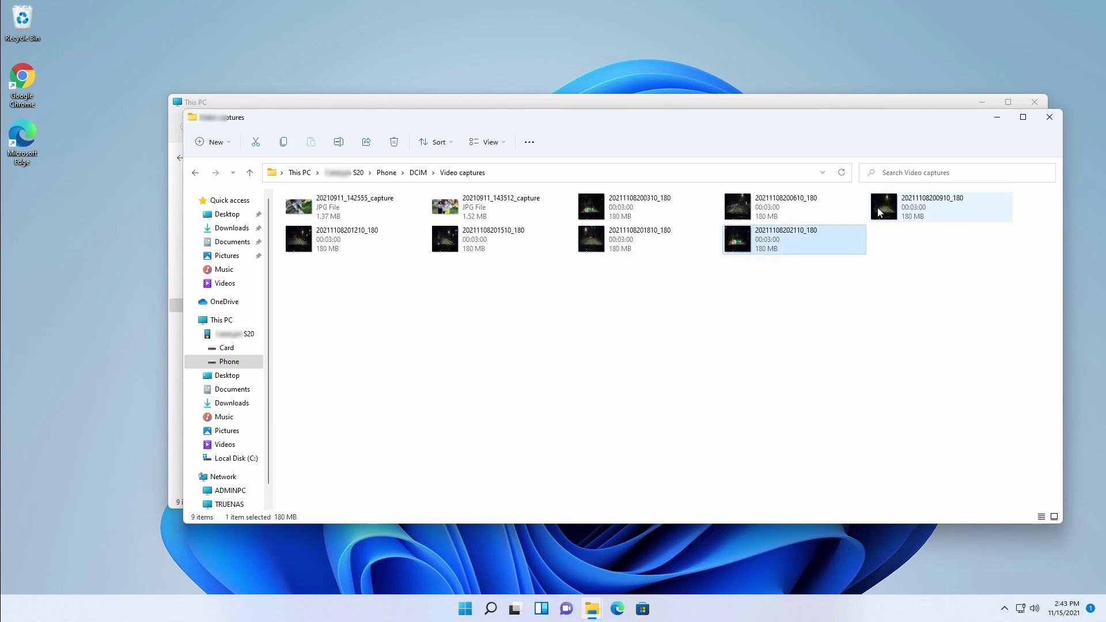
click(614, 209)
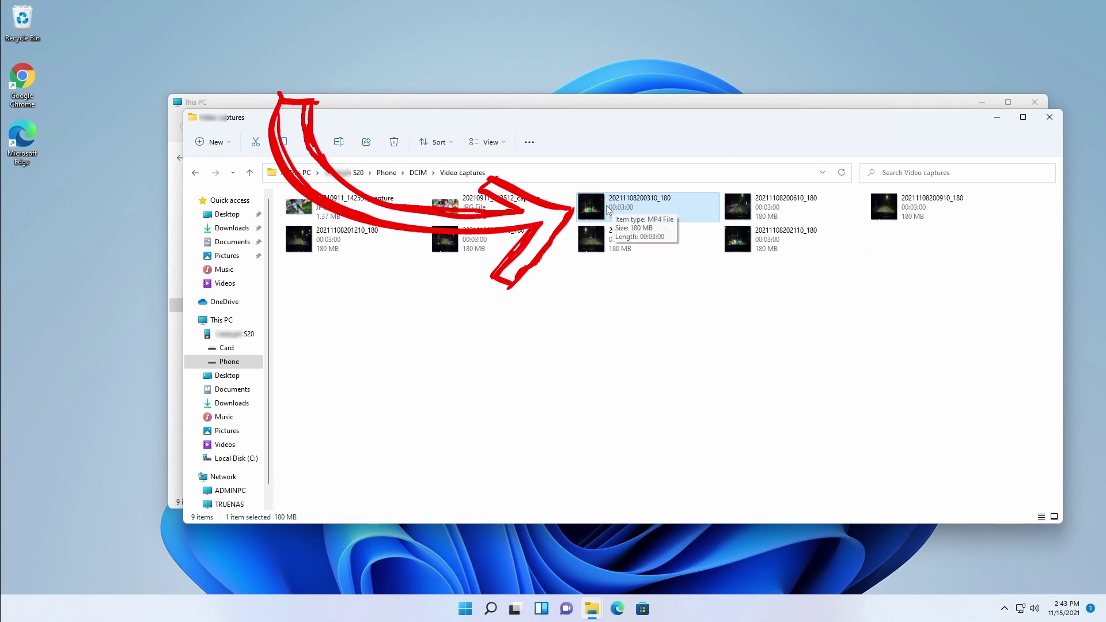
drag(605, 212, 572, 70)
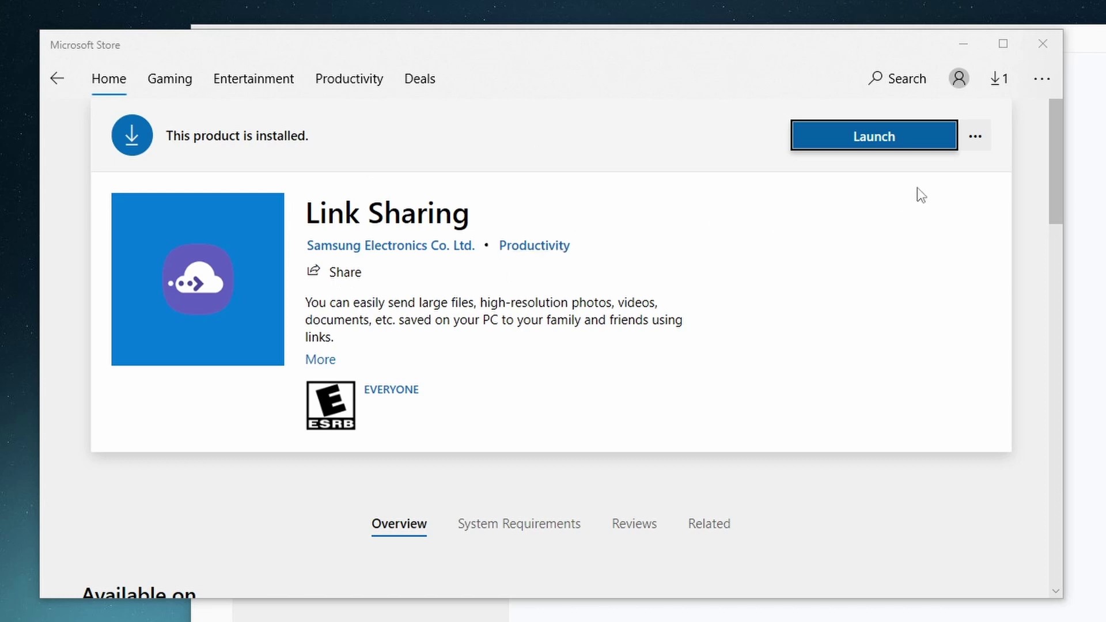
Launch the installed Link Sharing app from its Microsoft Store page
click(881, 148)
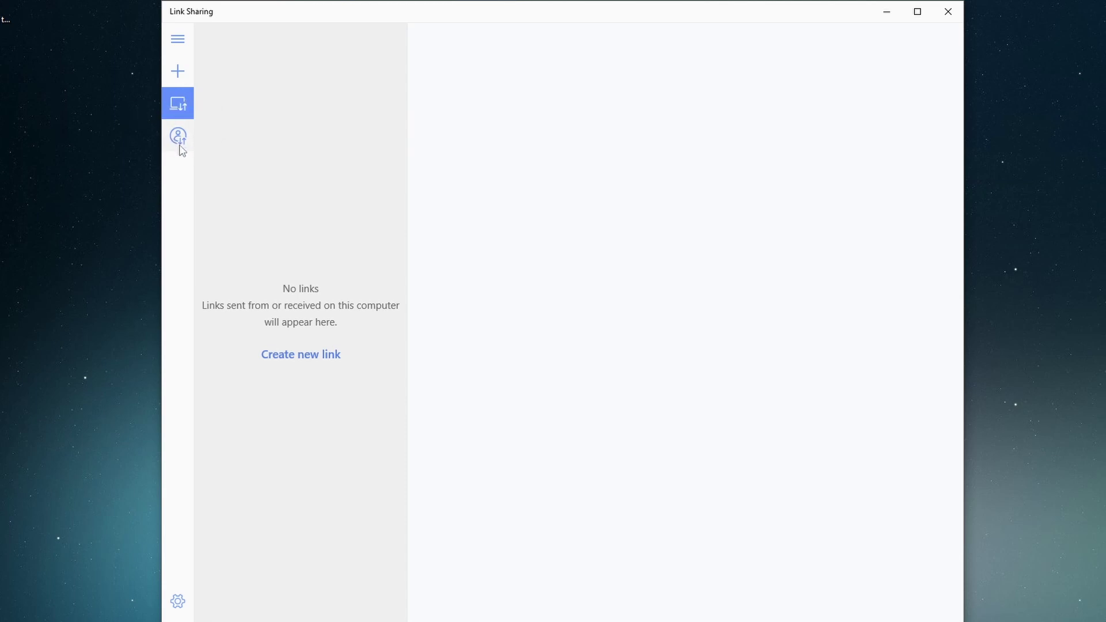
Open the link sent on 13 Nov under Sent from my account and copy its address
click(178, 143)
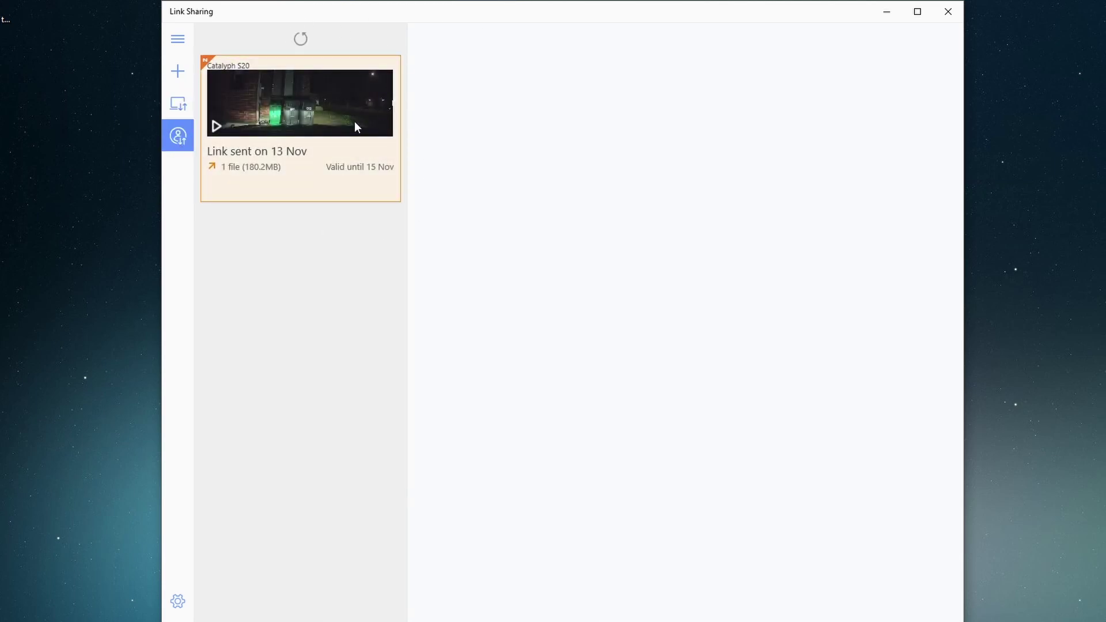
click(324, 143)
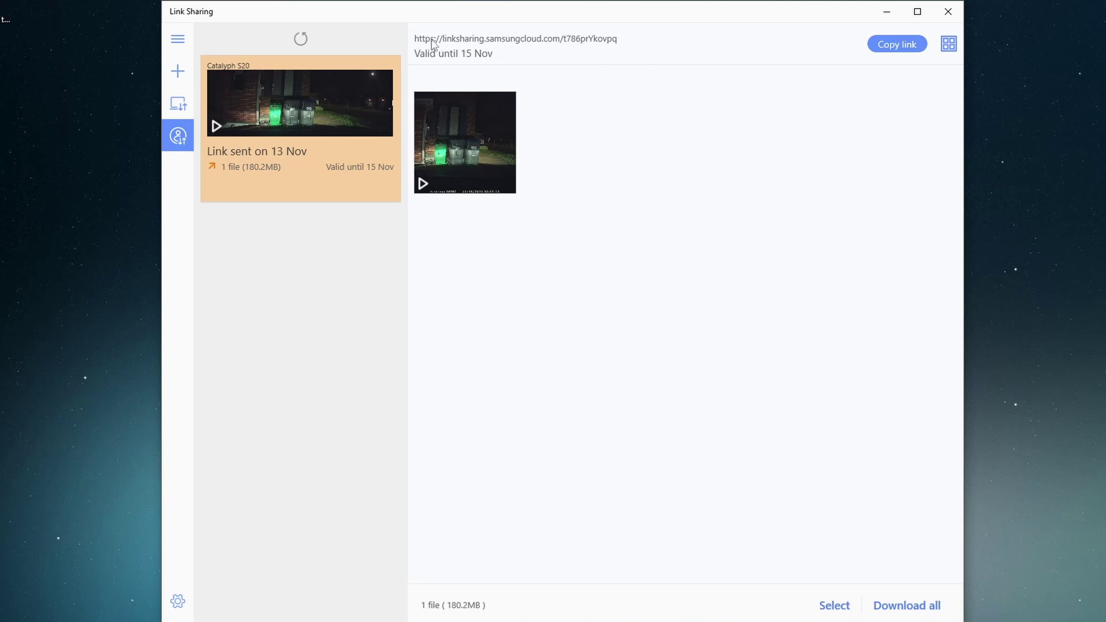
click(922, 43)
Start and cancel a new shared link, then expand the sidebar menu labels
click(178, 73)
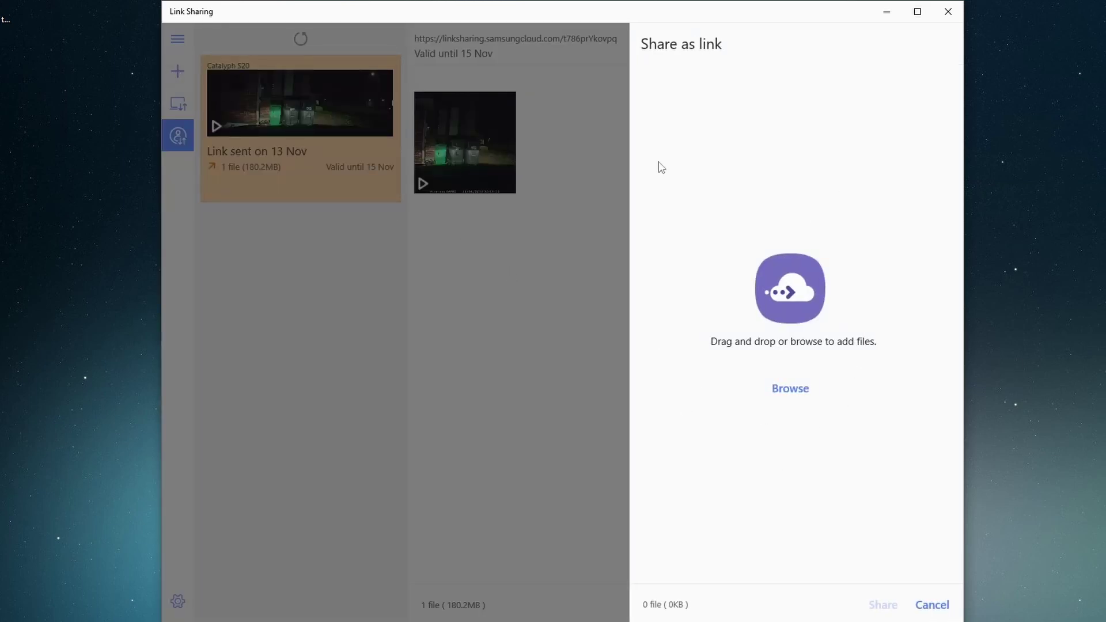
click(179, 39)
click(178, 39)
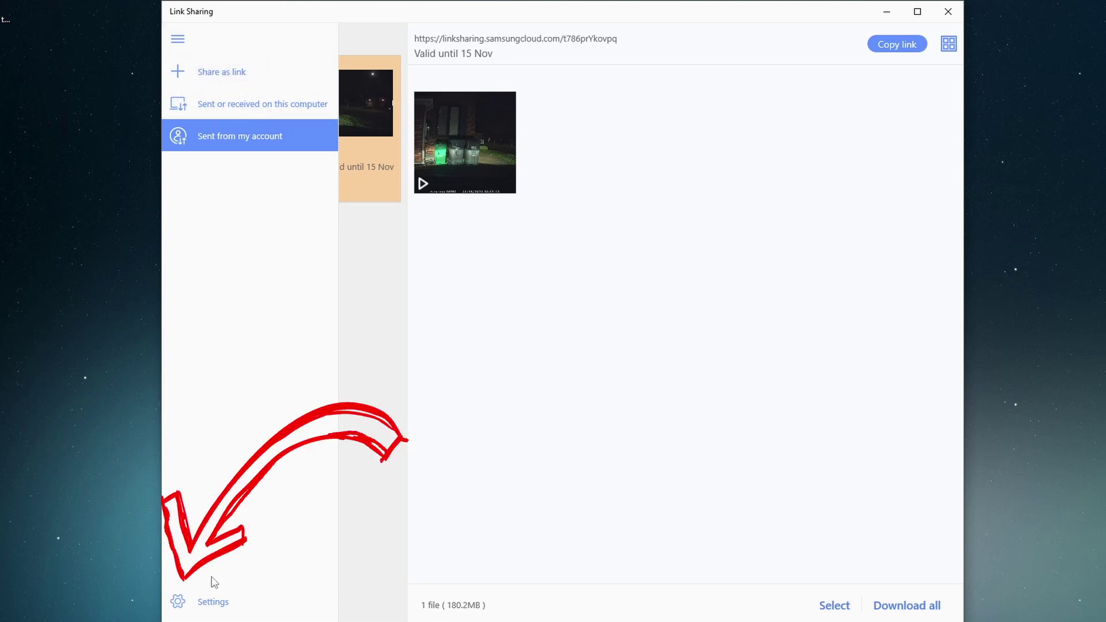
click(211, 601)
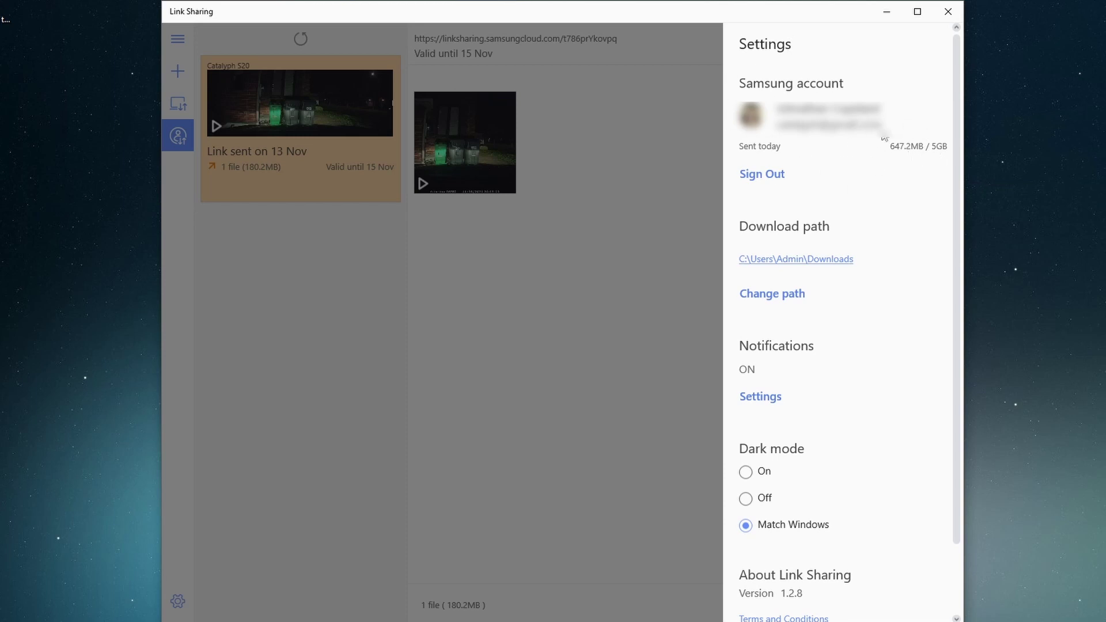
scroll(814, 277, down, 3)
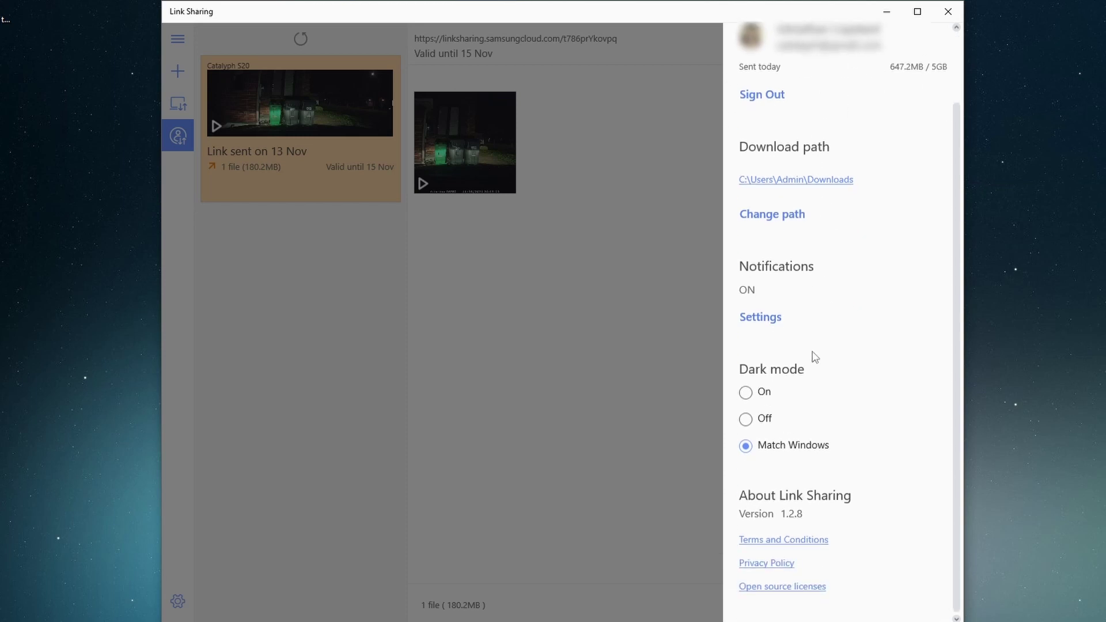
scroll(812, 351, up, 5)
click(630, 345)
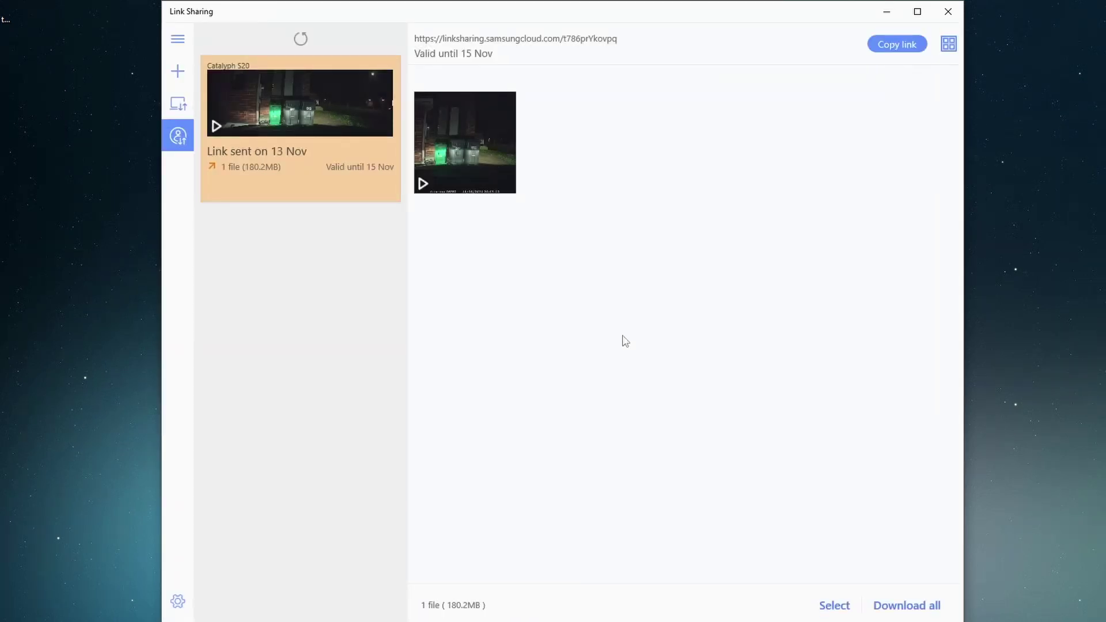